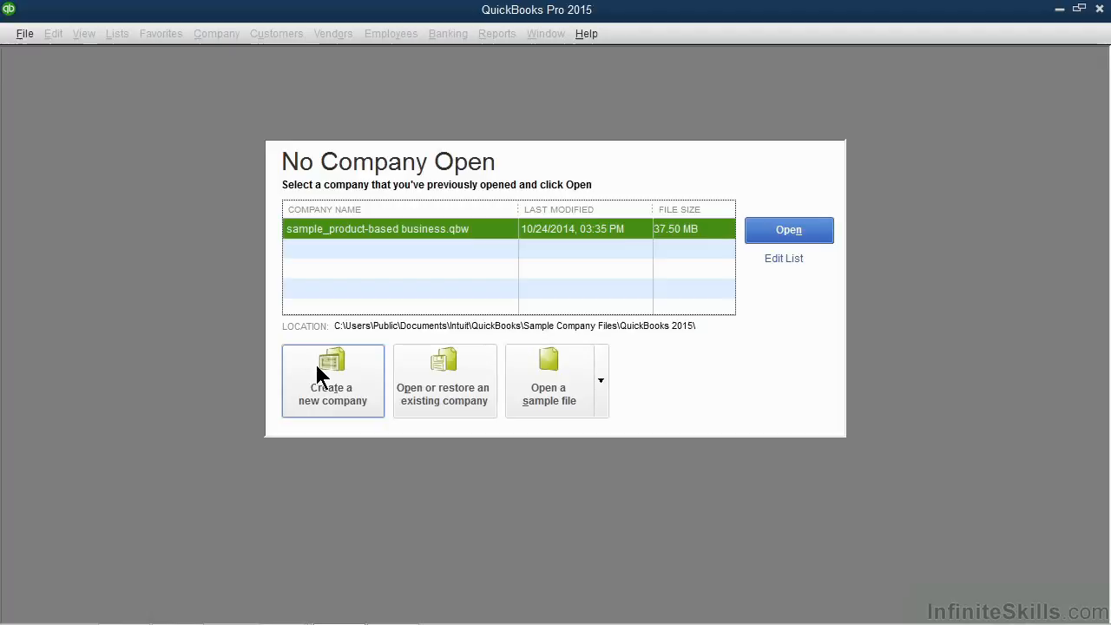
# Step: Choose Create a new company from the No Company Open window
pyautogui.click(321, 375)
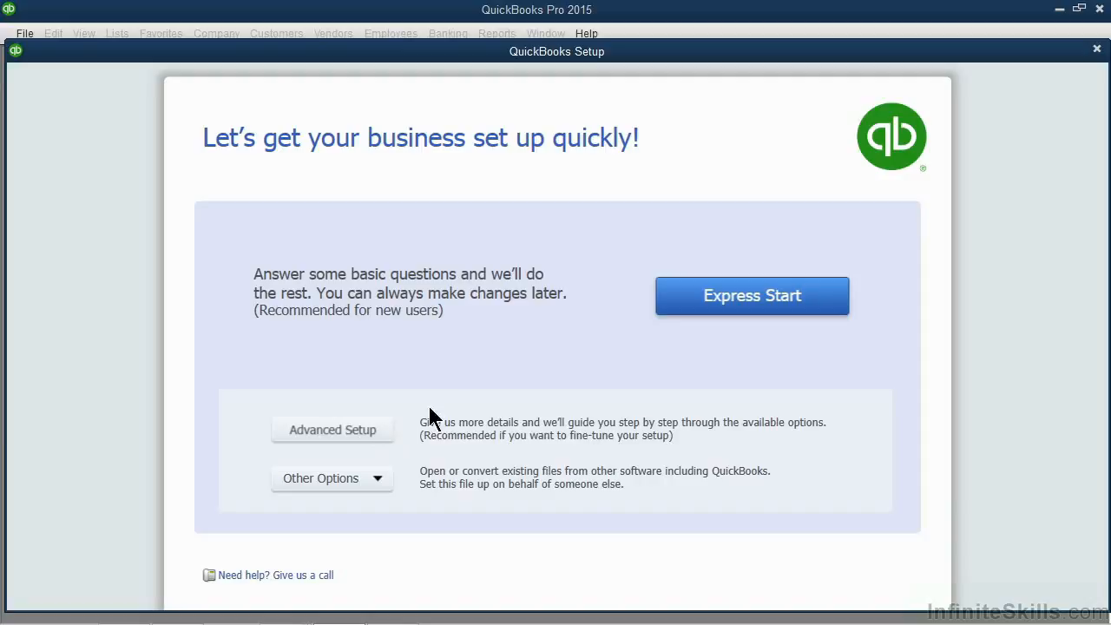
# Step: Pick Express Start as the setup route
pyautogui.click(688, 302)
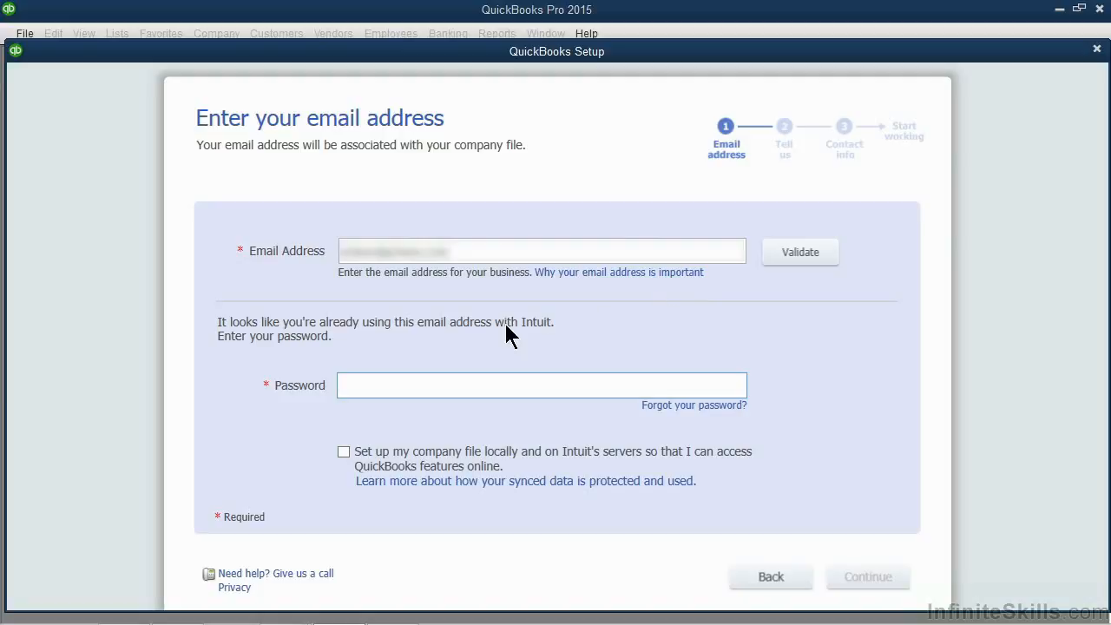
# Step: Enter the Intuit account password and continue to the business details
pyautogui.write('••')
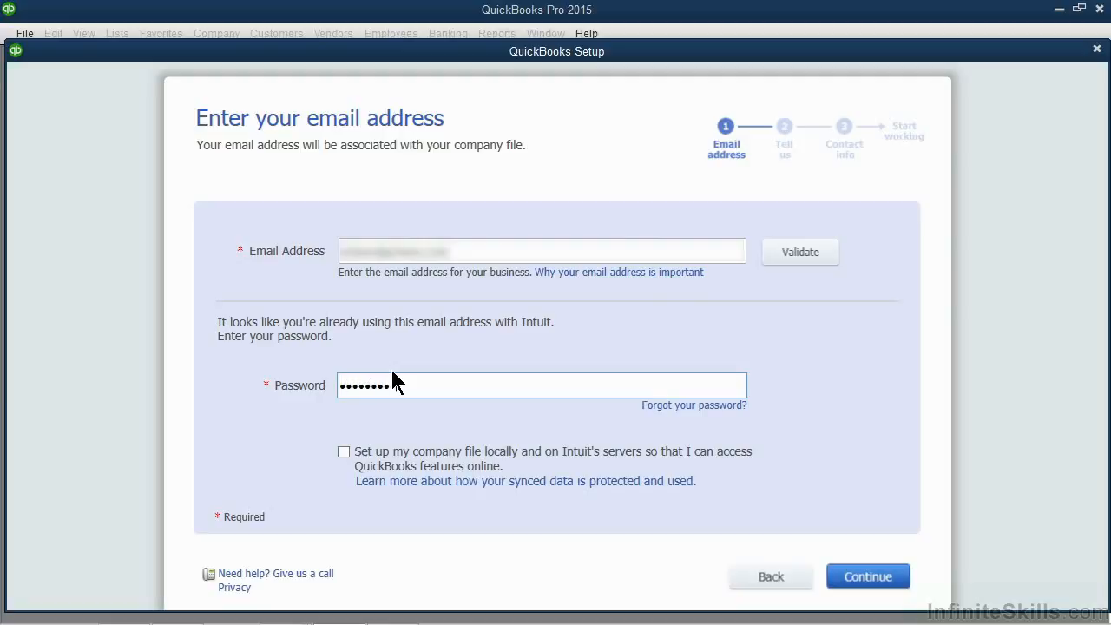
pyautogui.write('•')
pyautogui.click(864, 580)
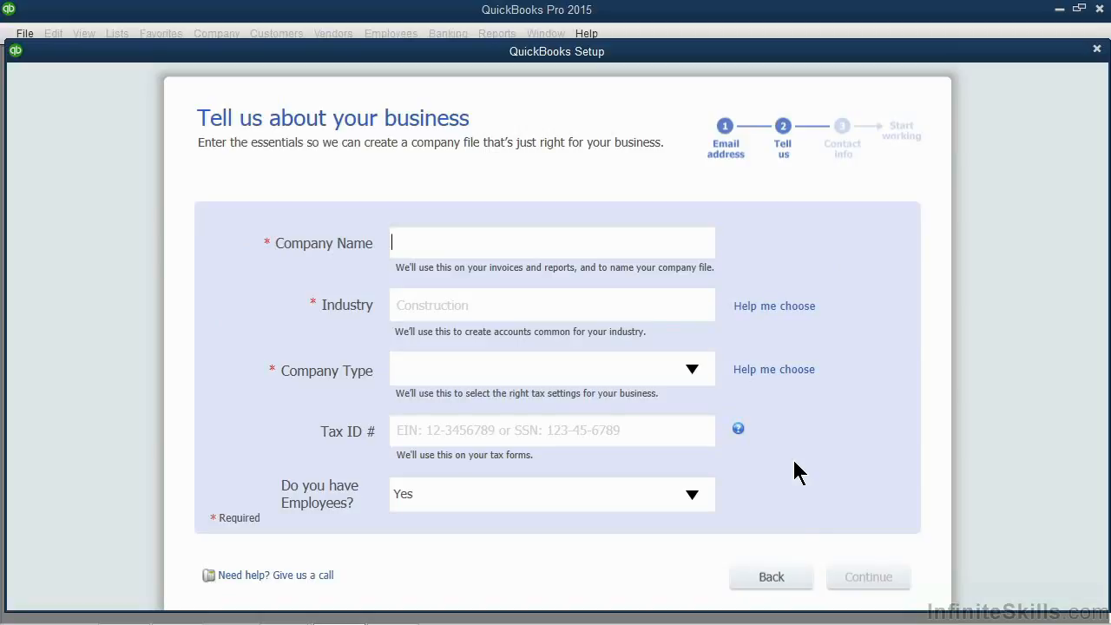
# Step: Enter 'Yugotit Training Company' as the Company Name, then move to Industry
pyautogui.write('Yugotit Training Company')
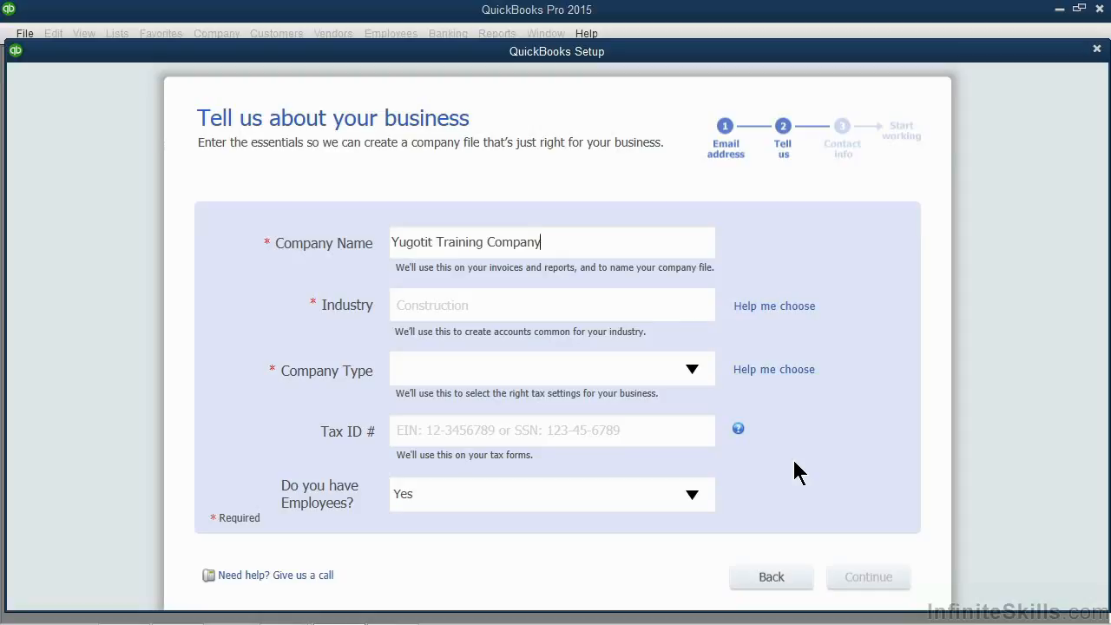
pyautogui.press('Tab')
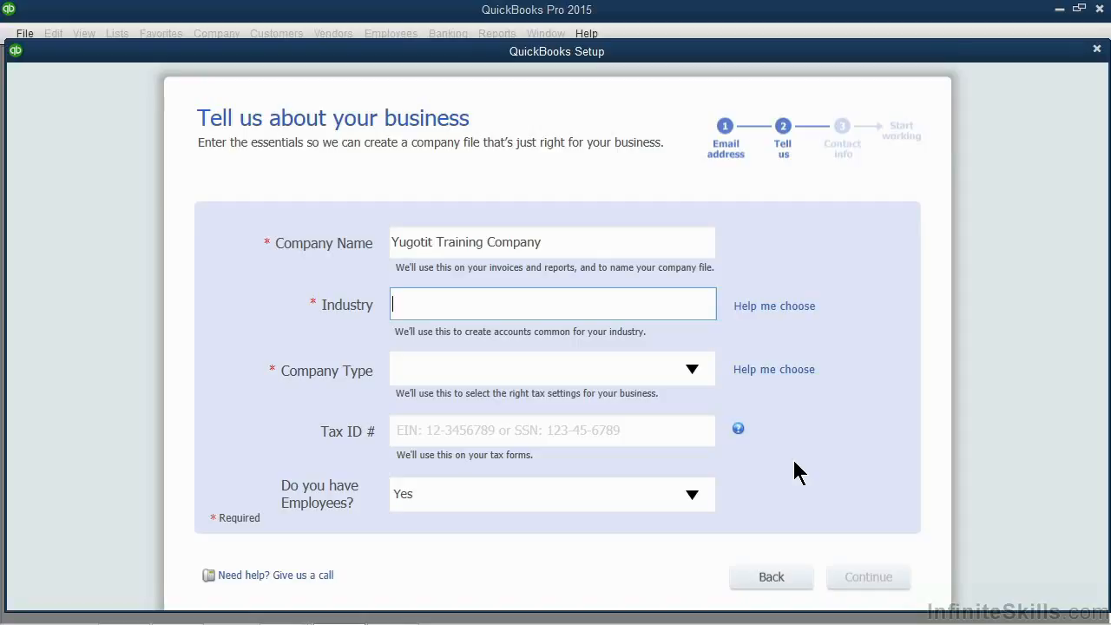
# Step: Try 'Computer training' as the industry, then use Help me choose once it's rejected
pyautogui.write('C')
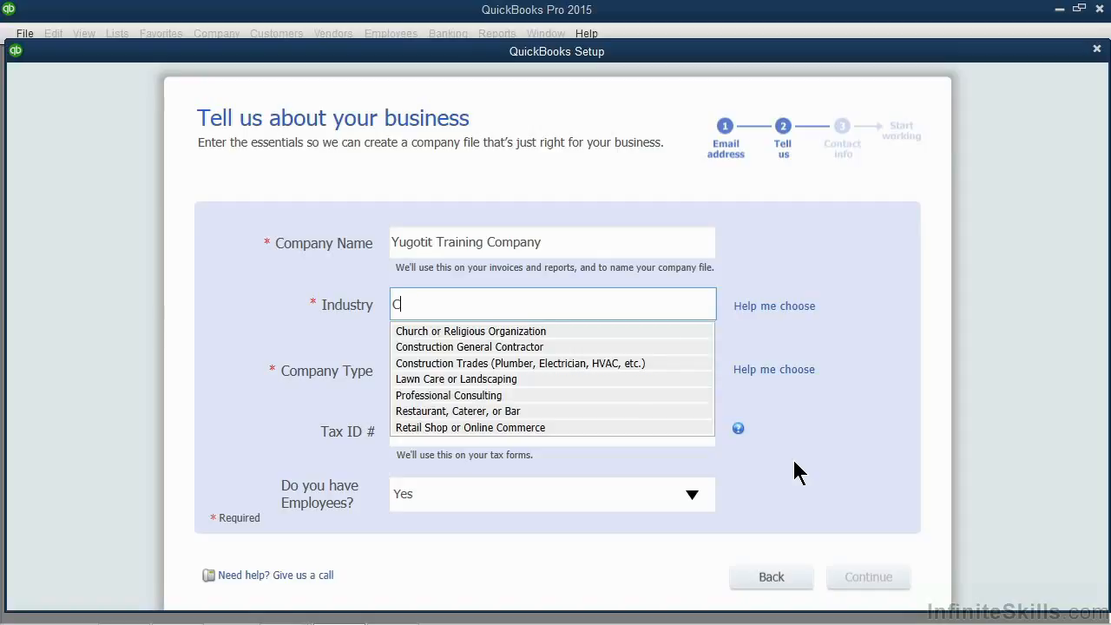
pyautogui.write('omputer ')
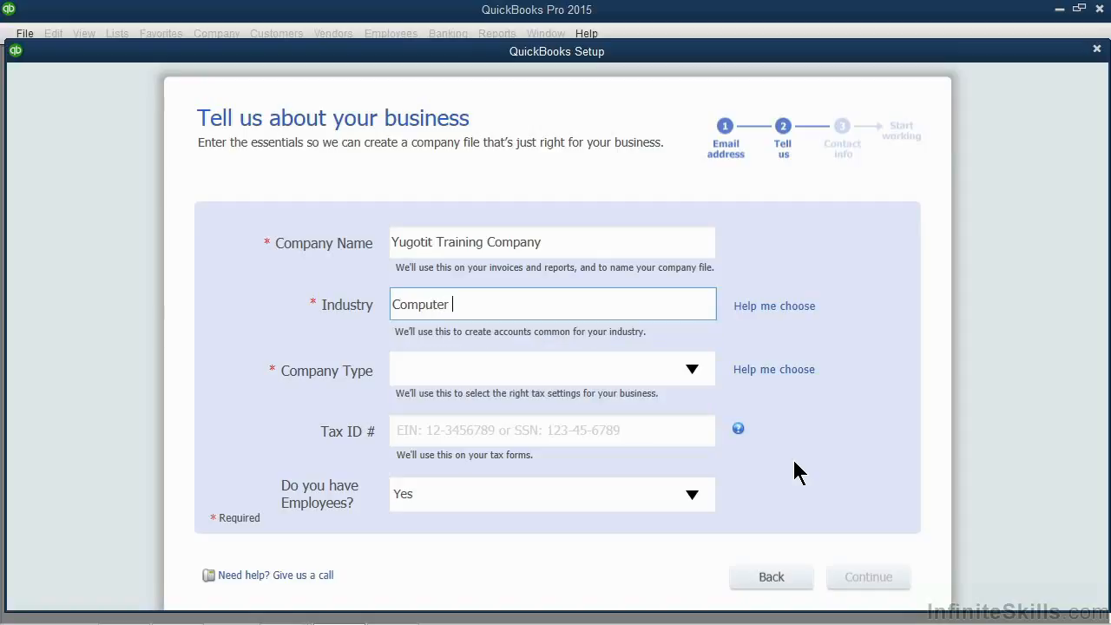
pyautogui.write('training')
pyautogui.press('Tab')
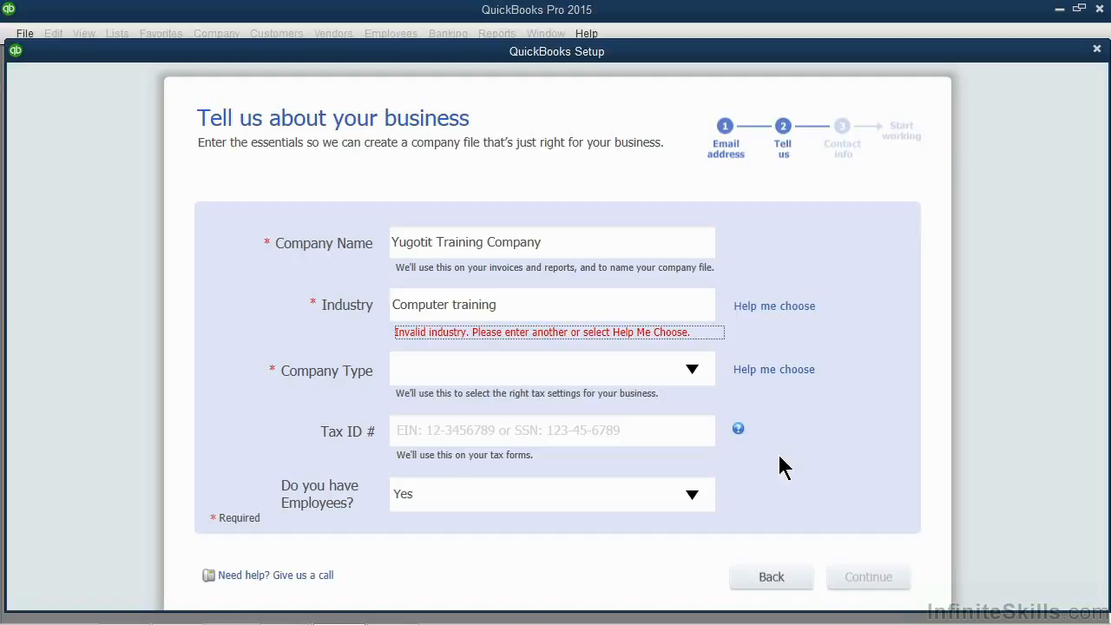
pyautogui.click(780, 313)
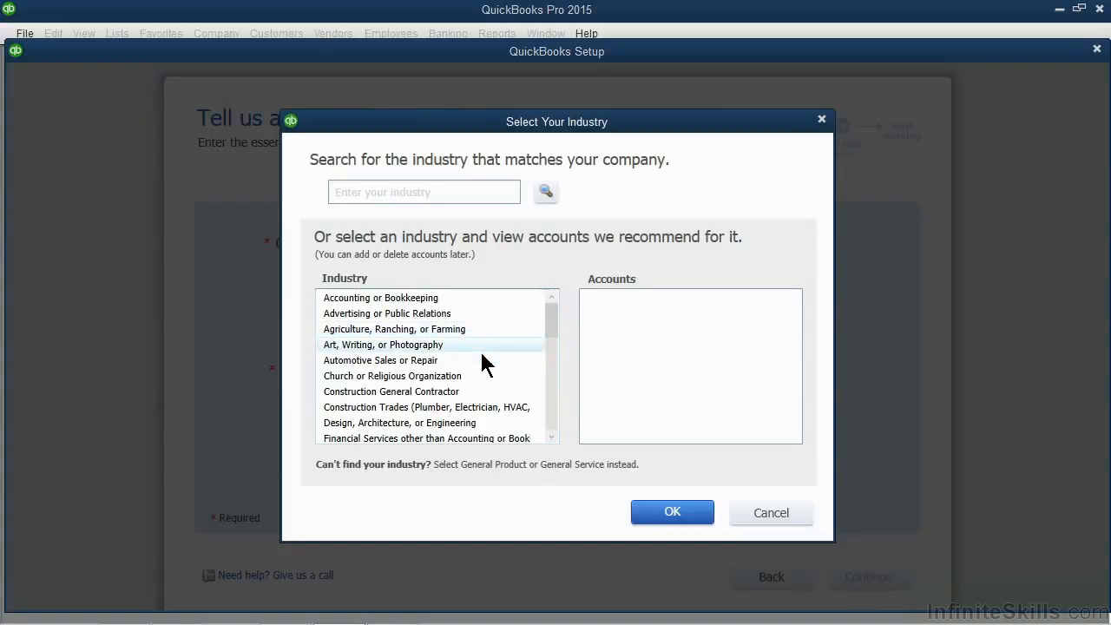
# Step: Scroll the industry list and preview recommended accounts for Information Technology
pyautogui.click(552, 437)
pyautogui.click(552, 437)
pyautogui.click(552, 437)
pyautogui.click(552, 437)
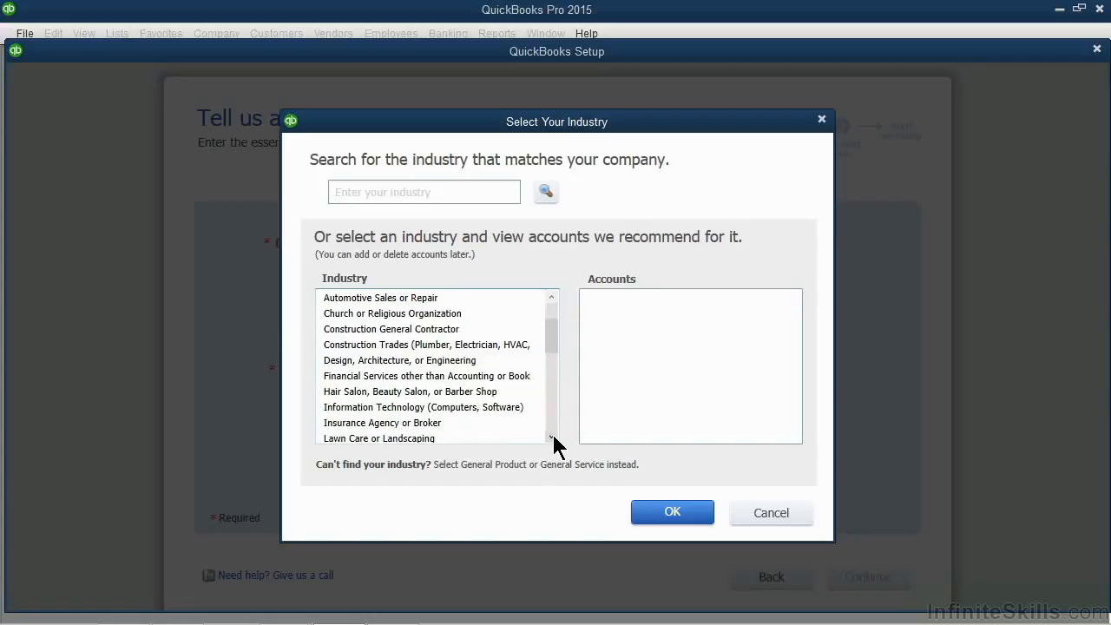
pyautogui.click(552, 438)
pyautogui.click(553, 437)
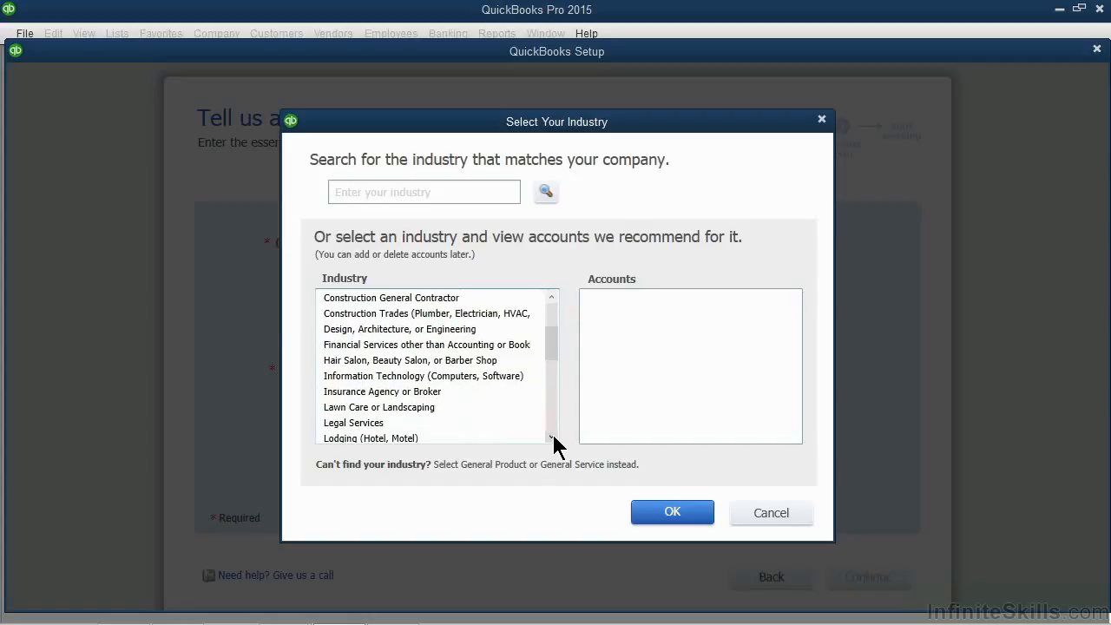
pyautogui.click(551, 437)
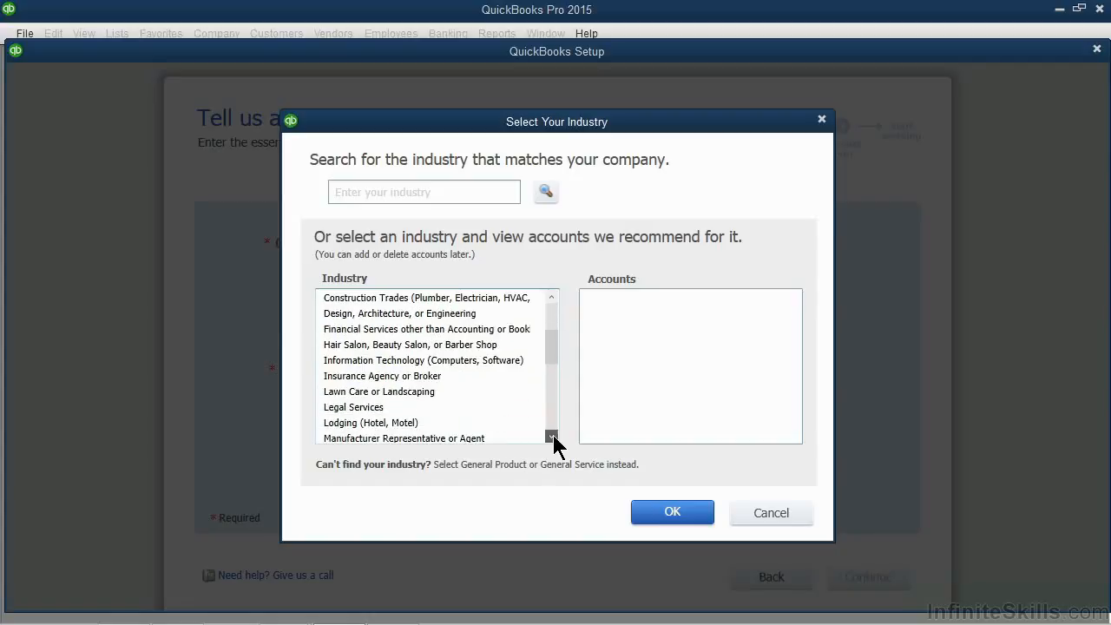
pyautogui.click(489, 363)
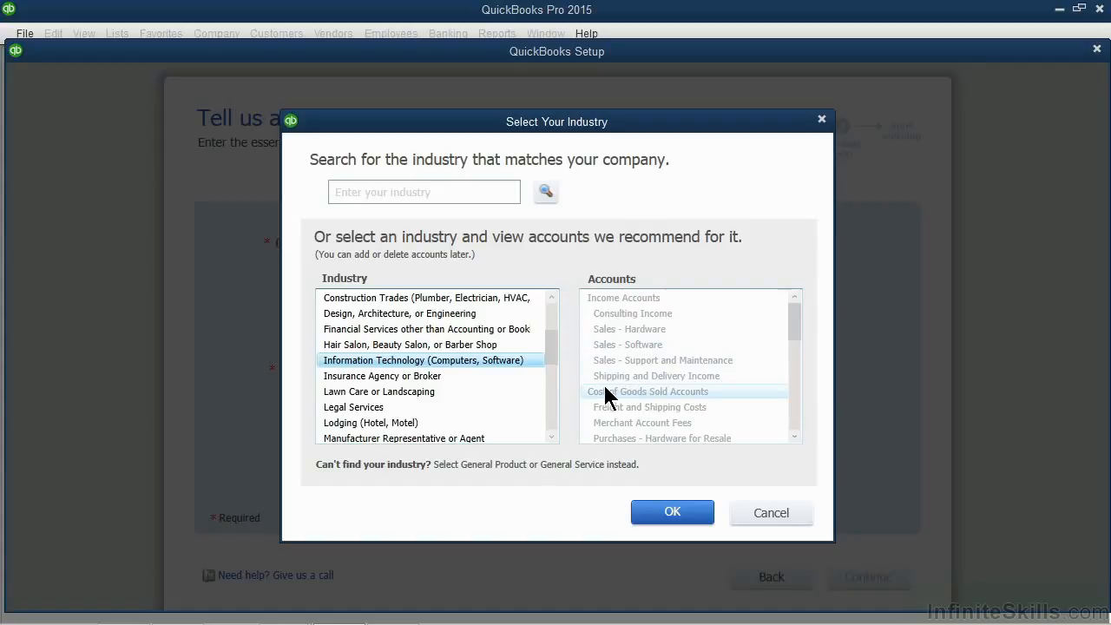
# Step: Scroll further, select General Service-based Business and confirm it
pyautogui.click(552, 438)
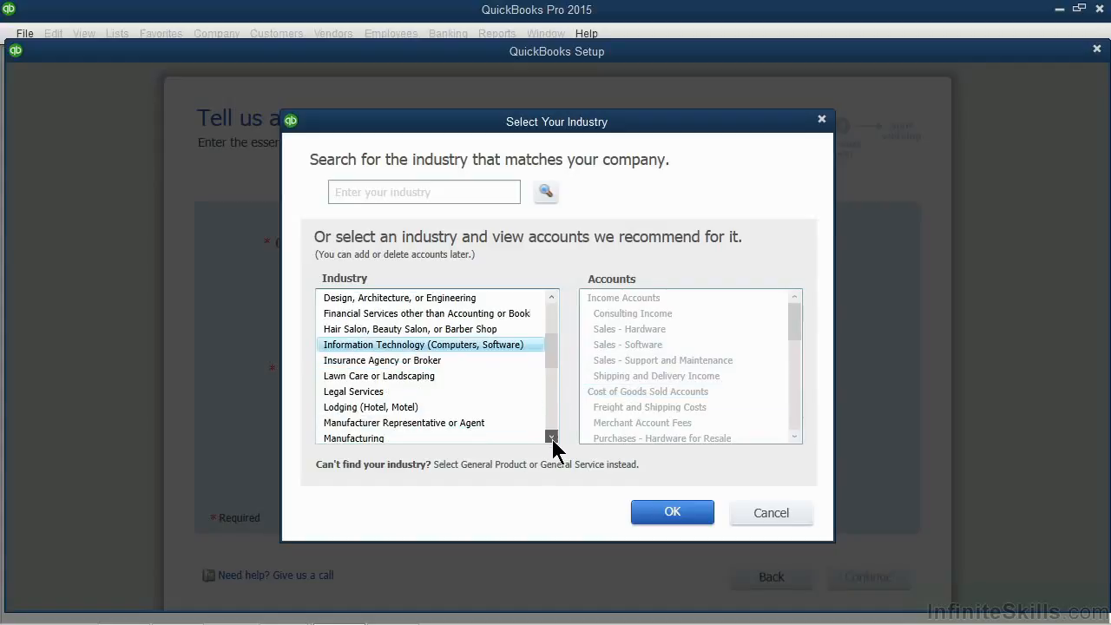
pyautogui.click(553, 438)
pyautogui.click(552, 438)
pyautogui.click(552, 438)
pyautogui.click(552, 439)
pyautogui.click(552, 438)
pyautogui.click(553, 438)
pyautogui.click(552, 438)
pyautogui.click(552, 438)
pyautogui.click(552, 439)
pyautogui.click(552, 439)
pyautogui.click(552, 438)
pyautogui.click(553, 439)
pyautogui.click(552, 438)
pyautogui.click(552, 439)
pyautogui.click(553, 438)
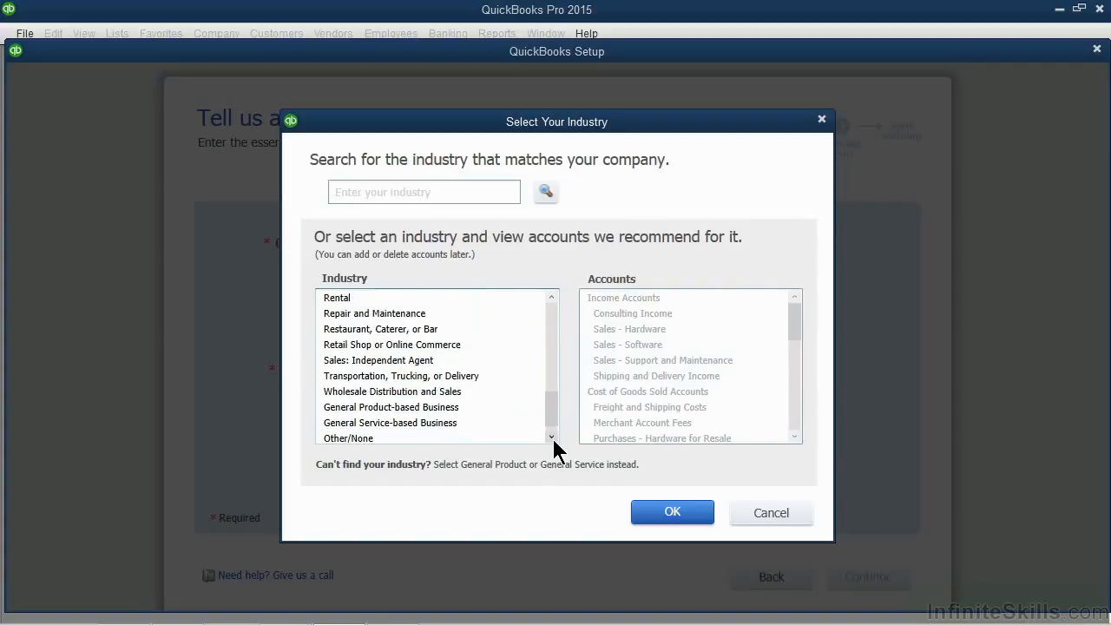
pyautogui.click(449, 426)
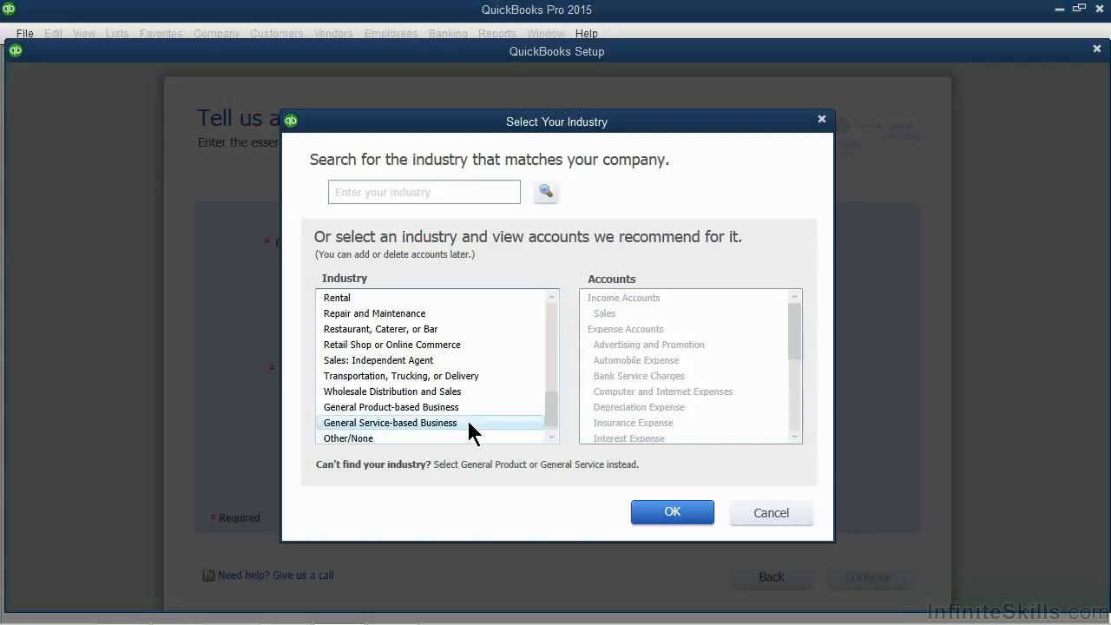
pyautogui.click(668, 514)
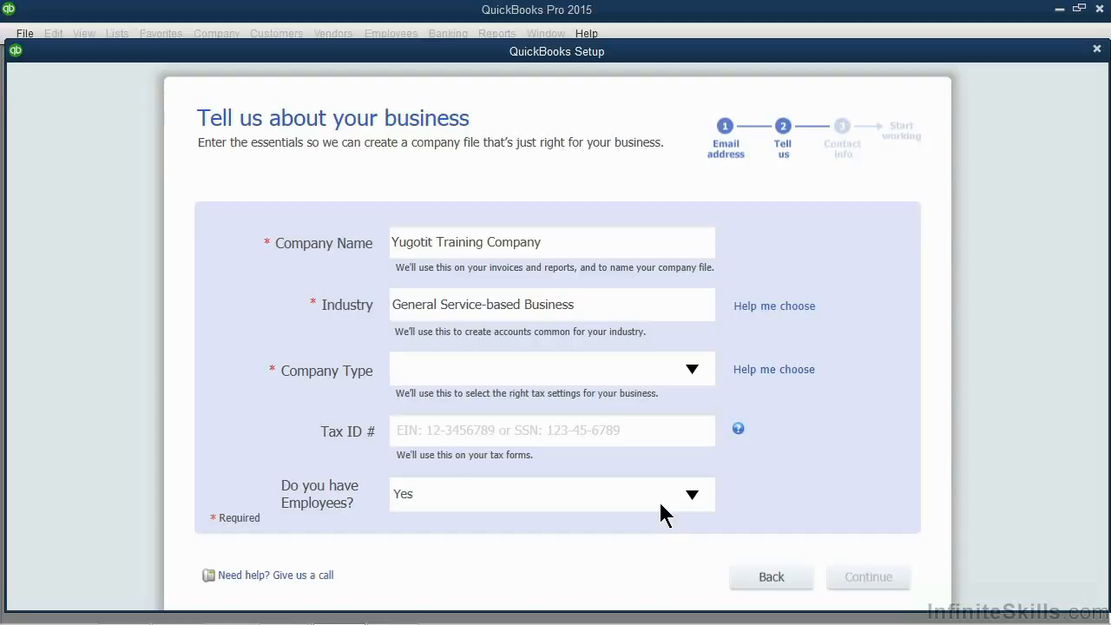
# Step: Choose Sole Proprietorship, answer 'No, but I might in the future' for employees, and continue
pyautogui.click(658, 430)
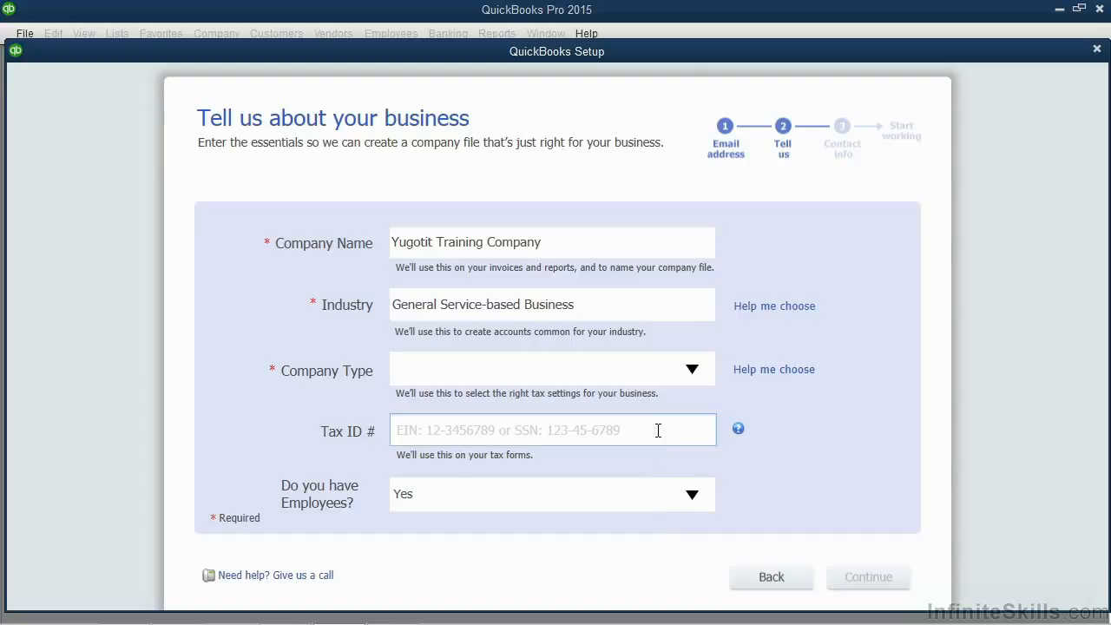
pyautogui.click(692, 371)
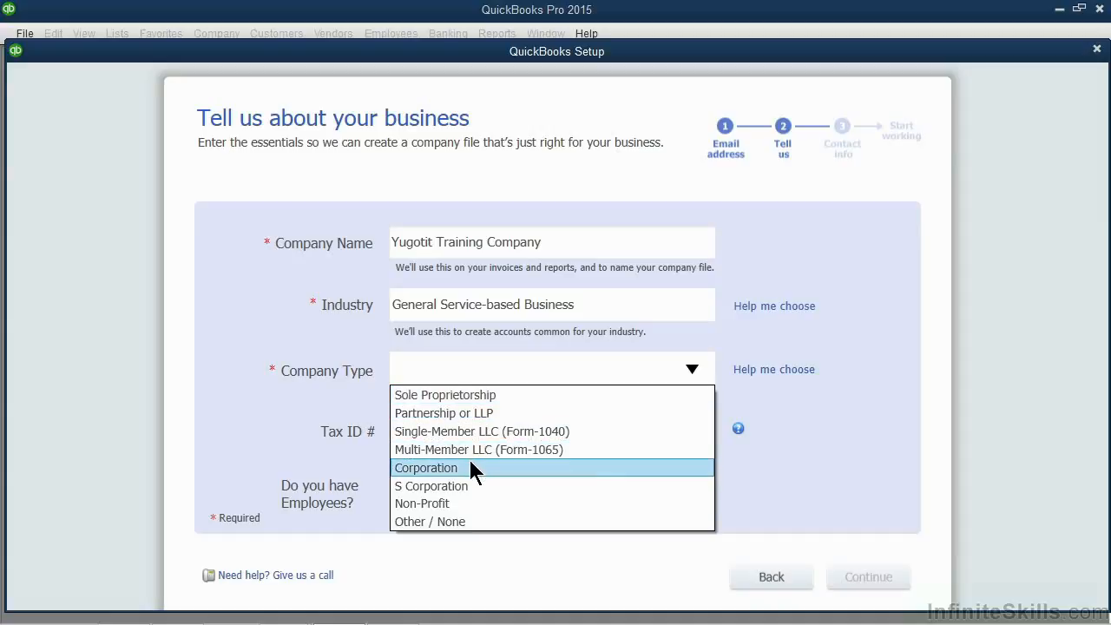
pyautogui.click(477, 396)
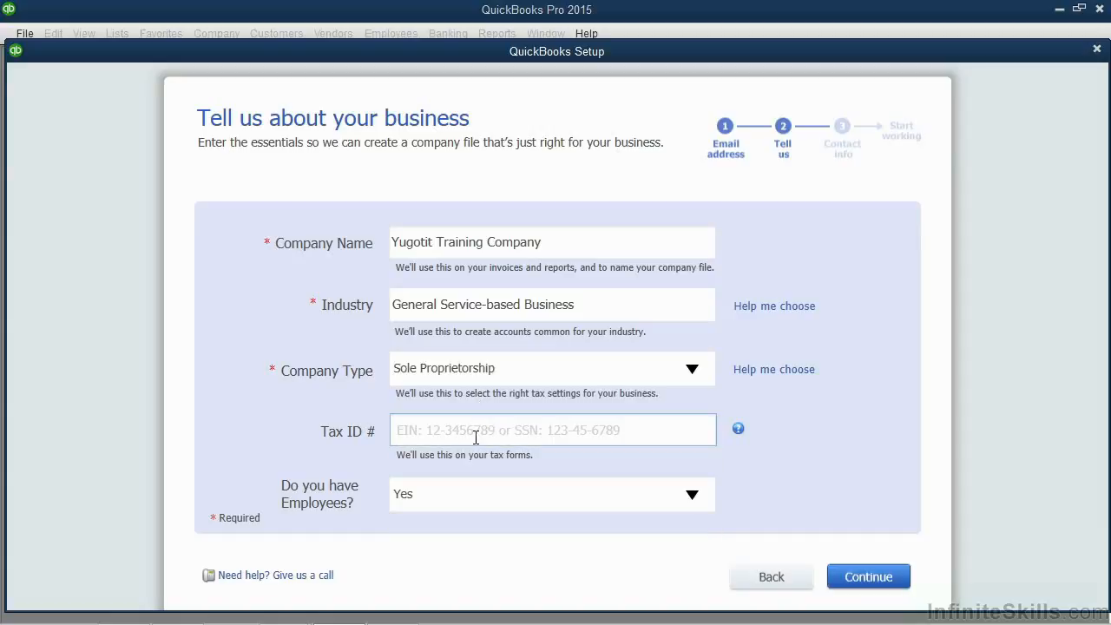
pyautogui.click(692, 494)
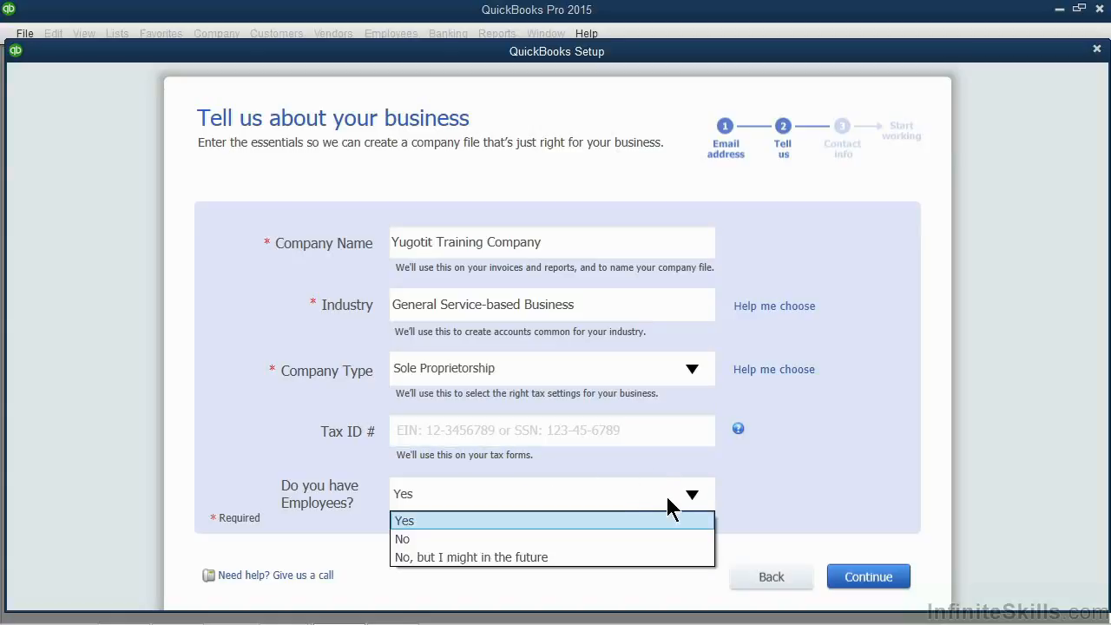
pyautogui.click(447, 554)
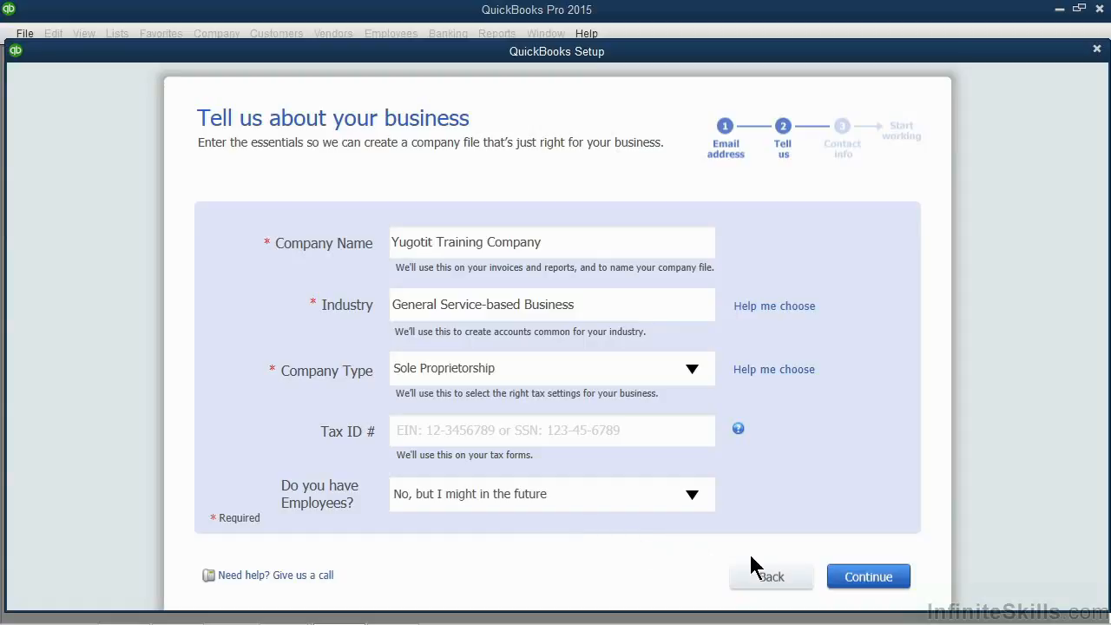
pyautogui.click(842, 587)
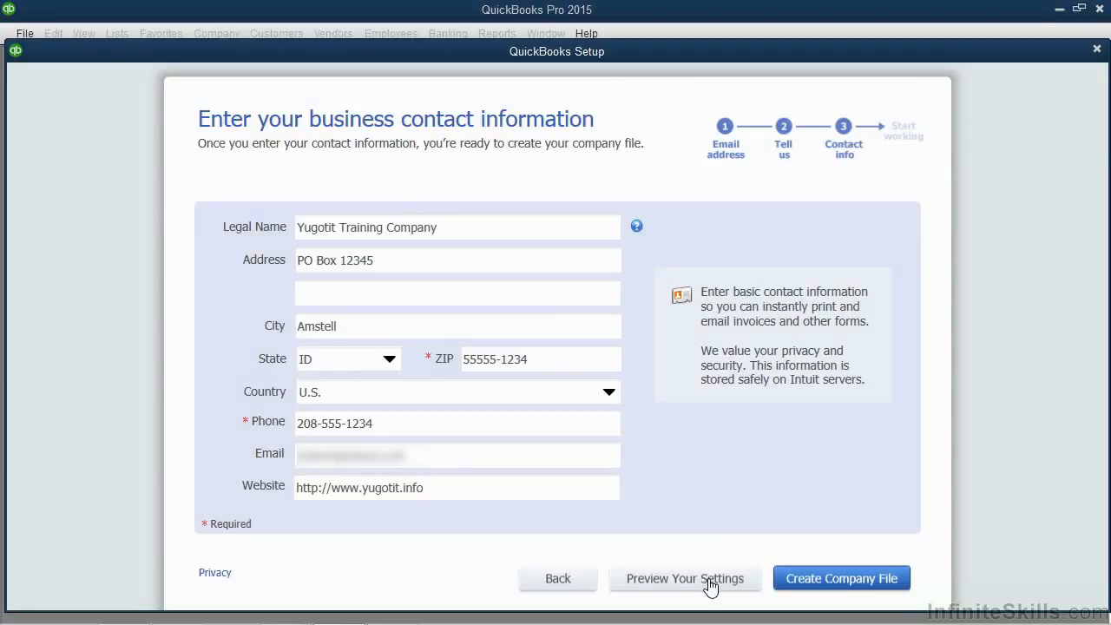
# Step: Create the Yugotit Training Company file from the contact step
pyautogui.click(803, 580)
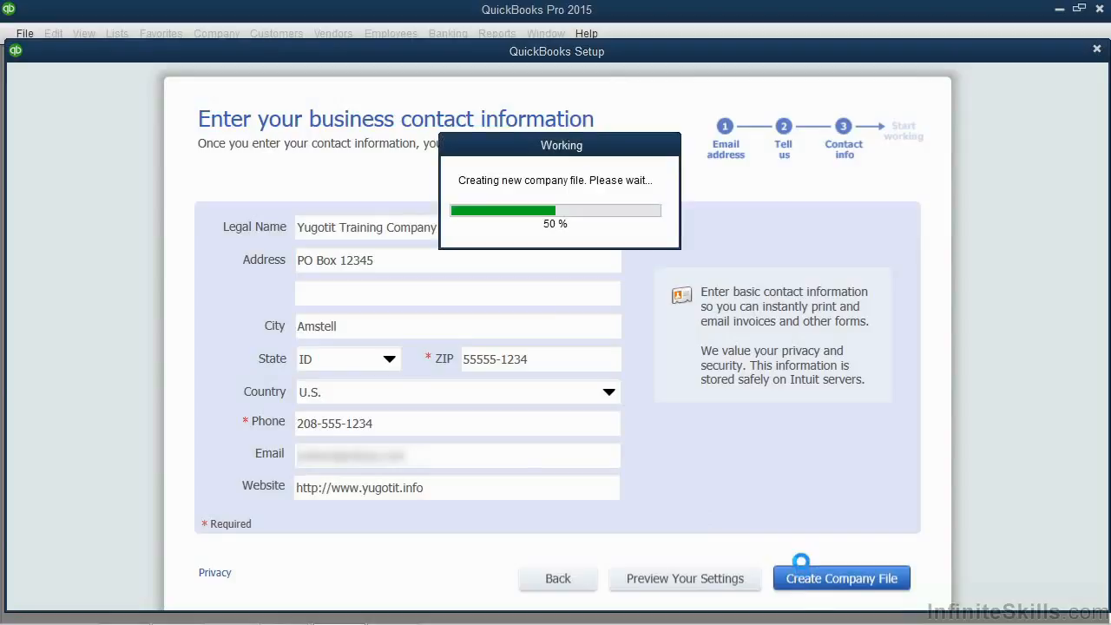